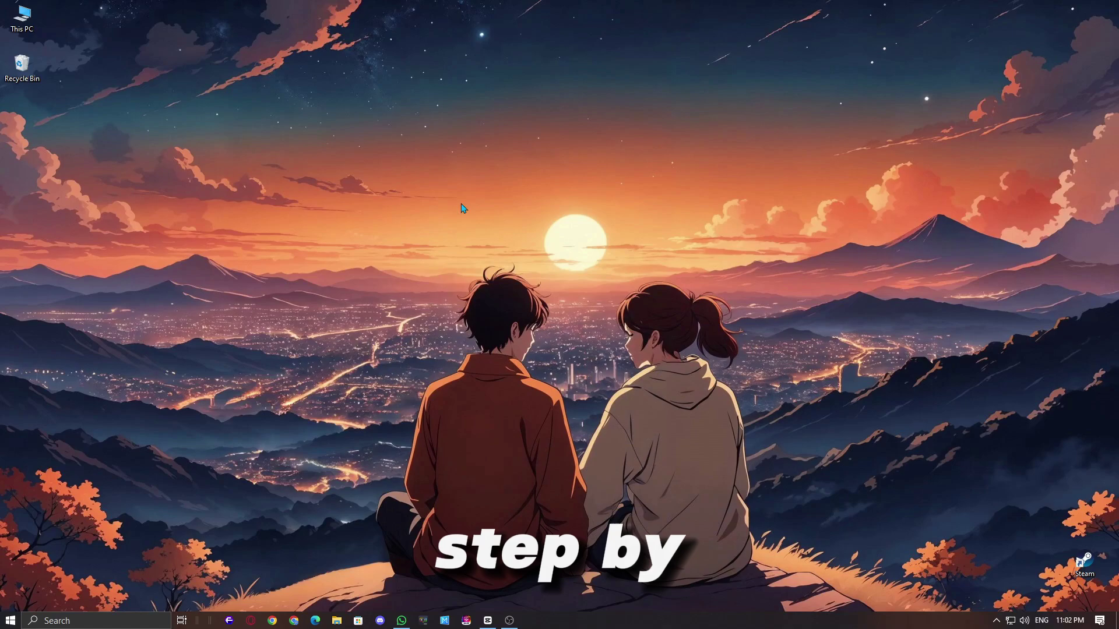
Step: Refresh the desktop, launch msinfo32, and select the Secure Boot State entry in System Summary
right_click(433, 211)
left_click(483, 244)
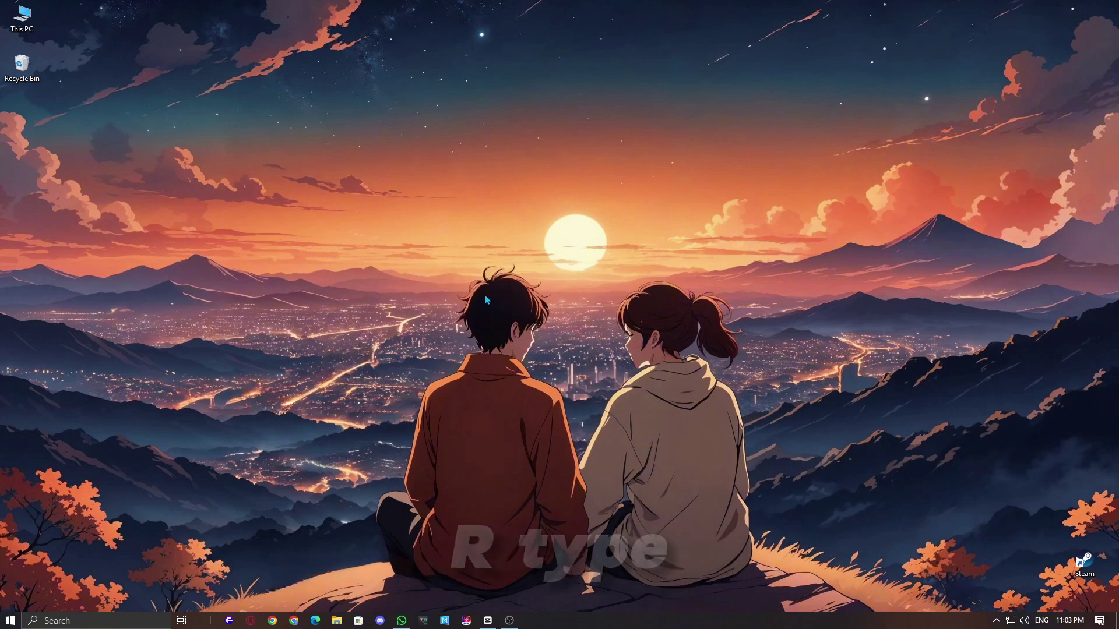
key("super+r")
type("ms")
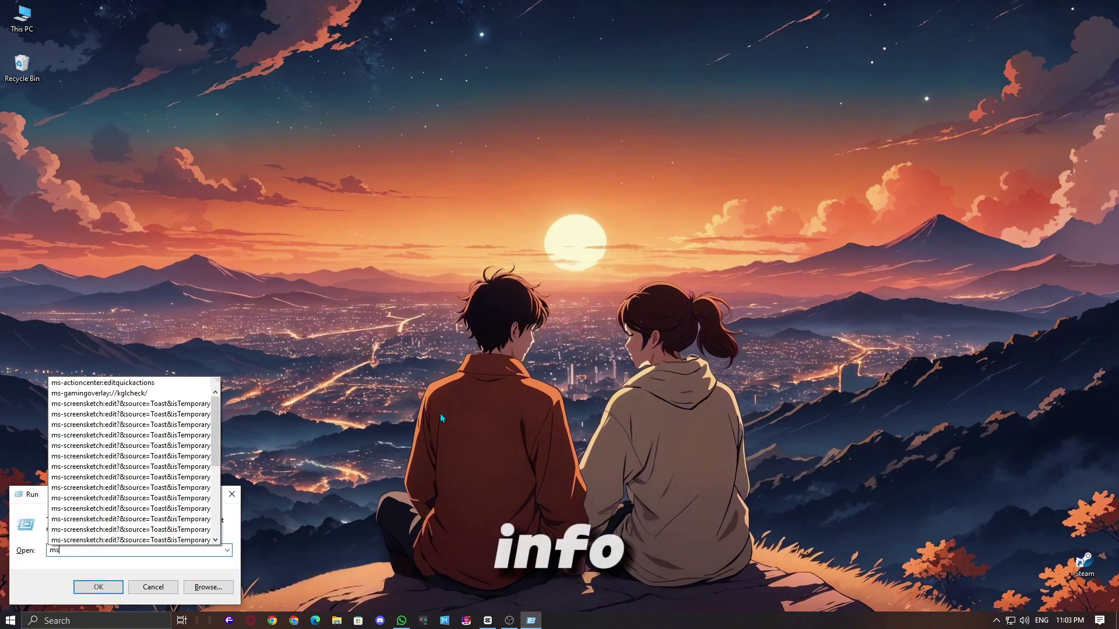
type("inf")
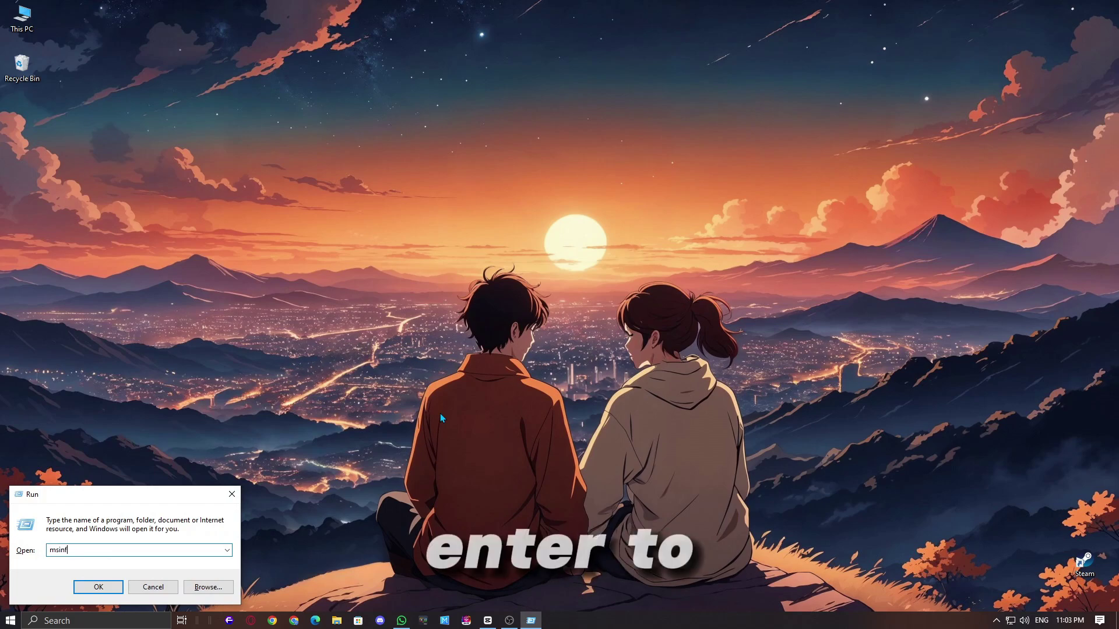
type("o32")
key("Return")
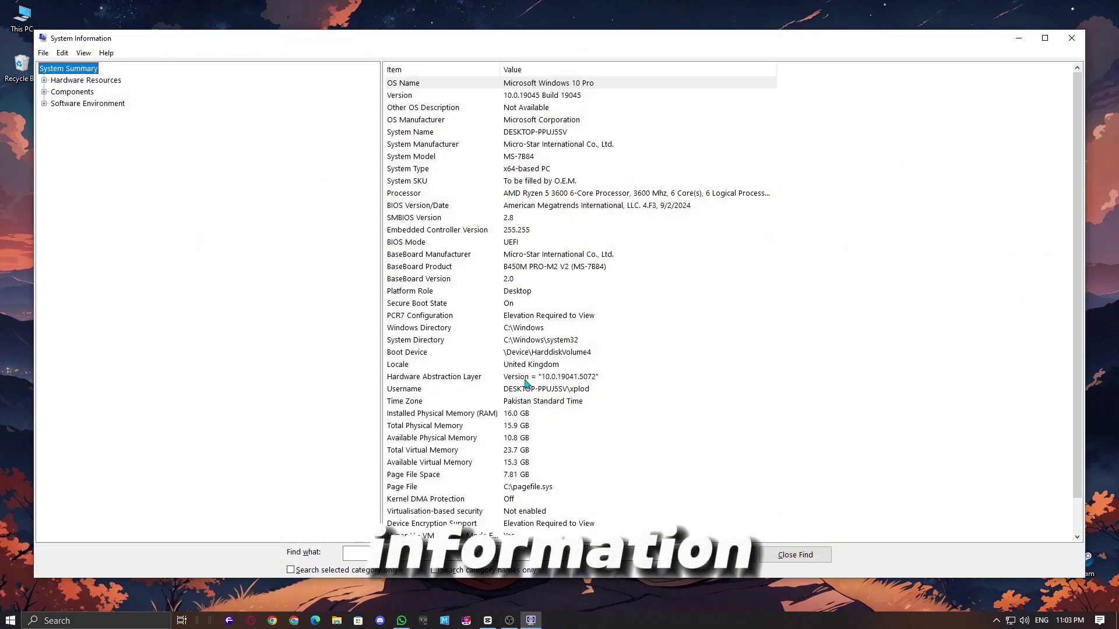
scroll(527, 251, "down", 1)
left_click(528, 267)
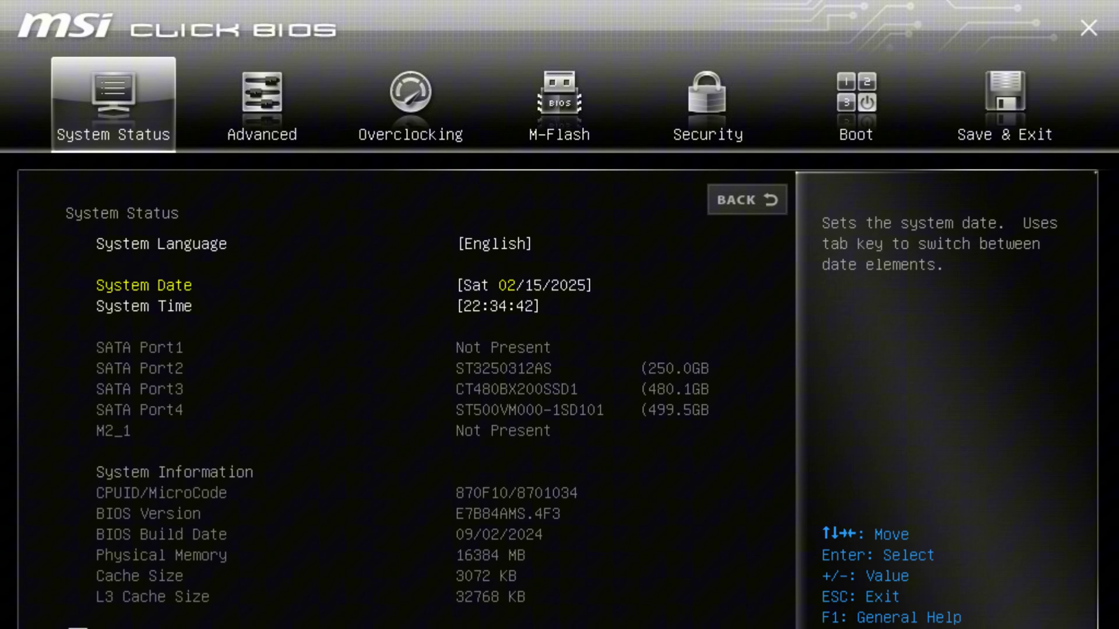
Step: Verify Secure Boot is Enabled under Advanced > Windows OS Configuration, then go to Save & Exit
key("Right")
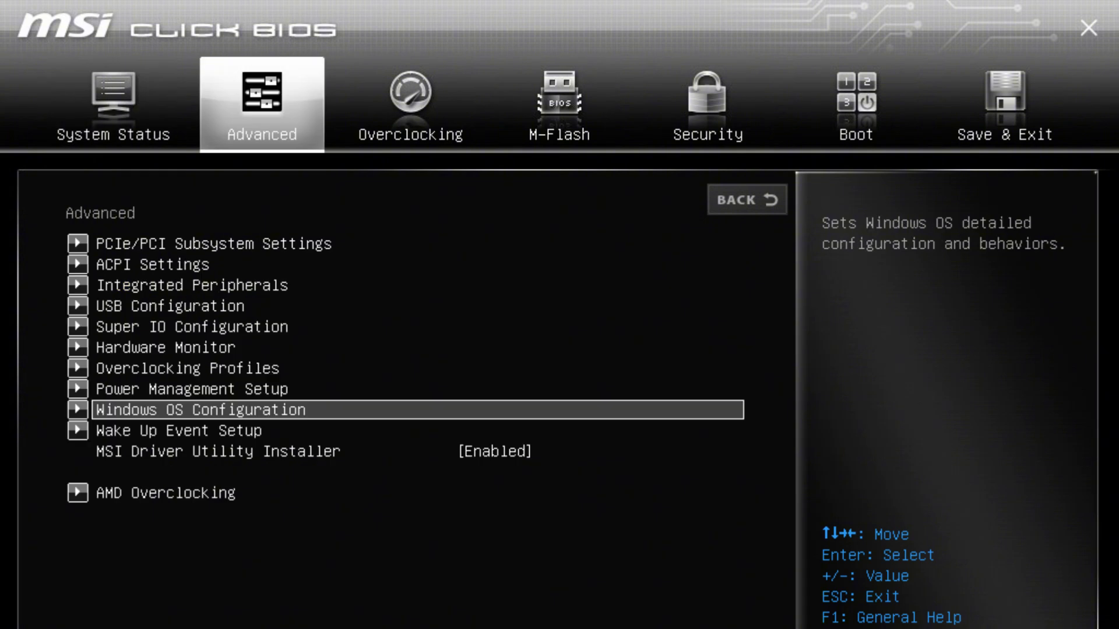
key("Return")
key("Return")
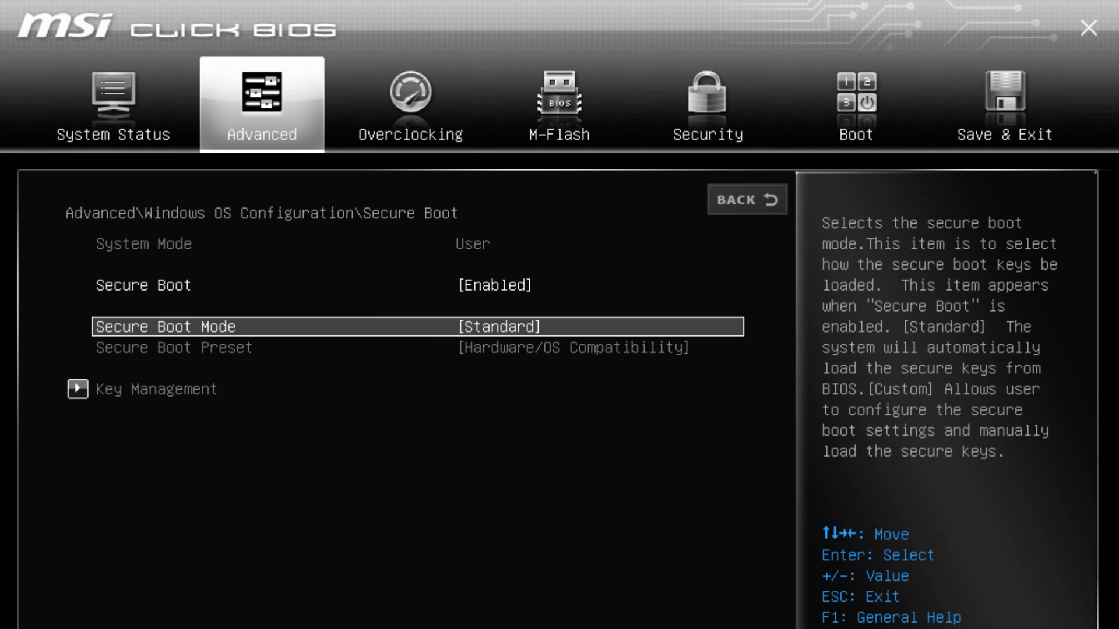
key("Left")
key("Left")
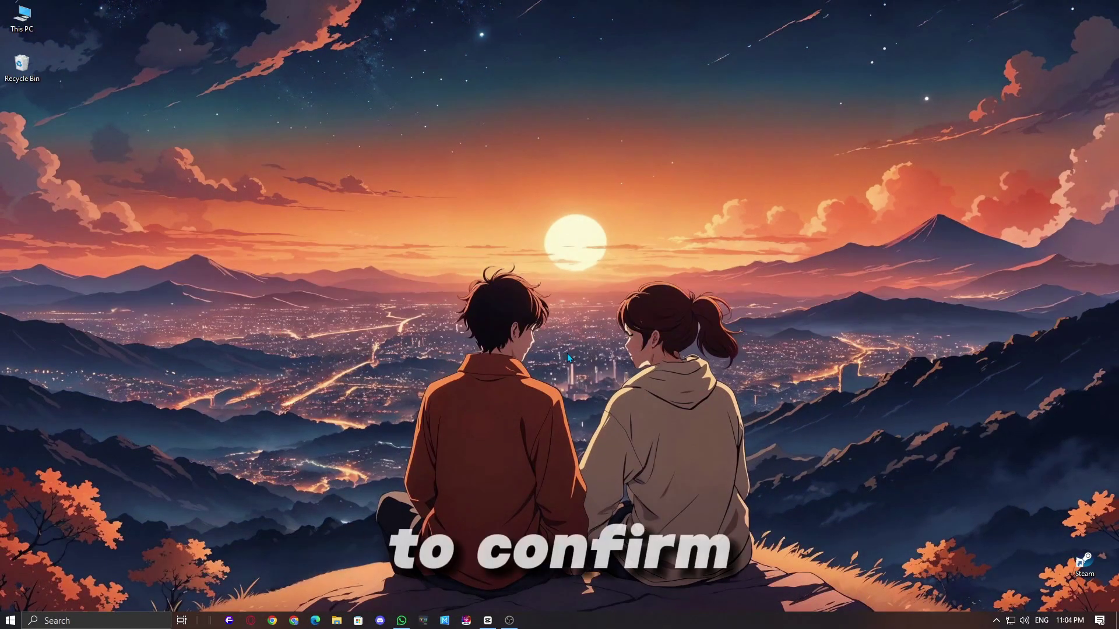
Step: Relaunch msinfo32, check that BIOS Mode reads UEFI, and close System Information
key("super")
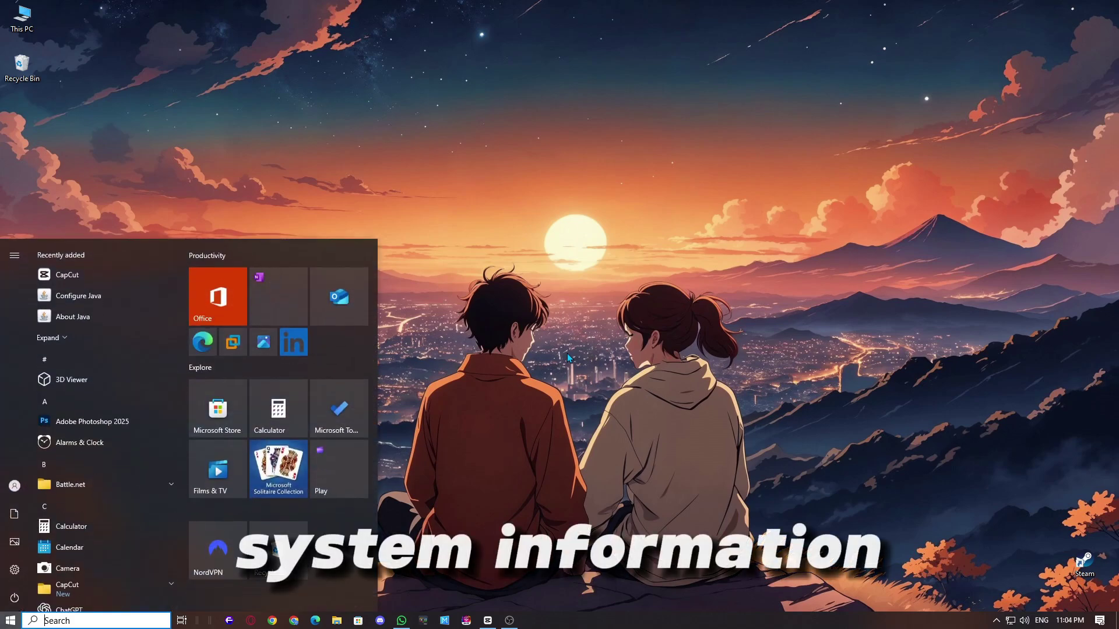
key("super+r")
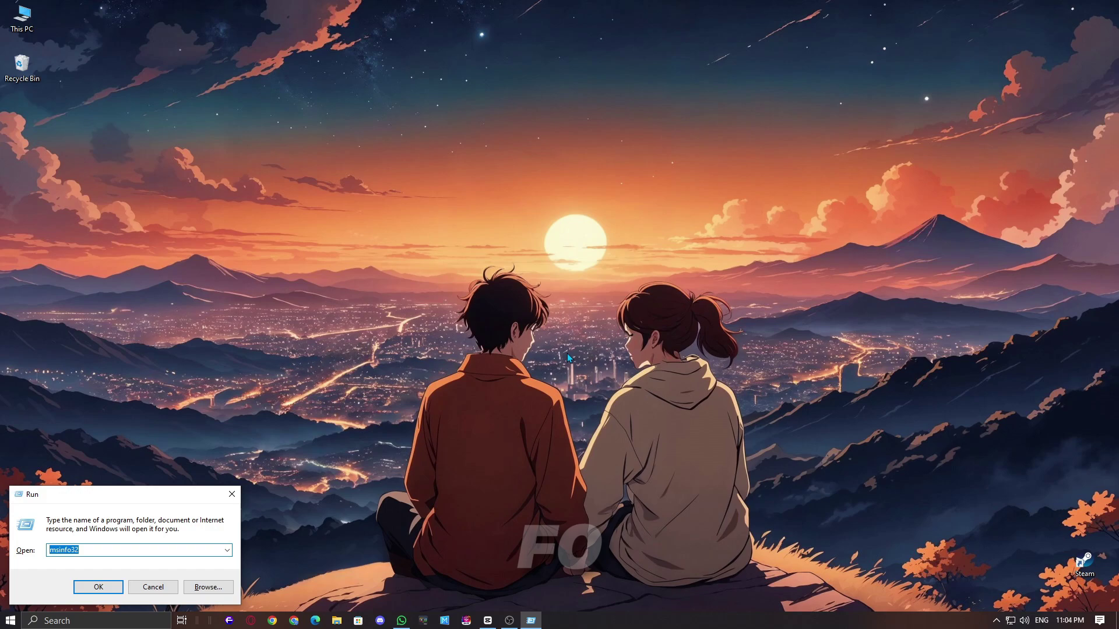
key("Return")
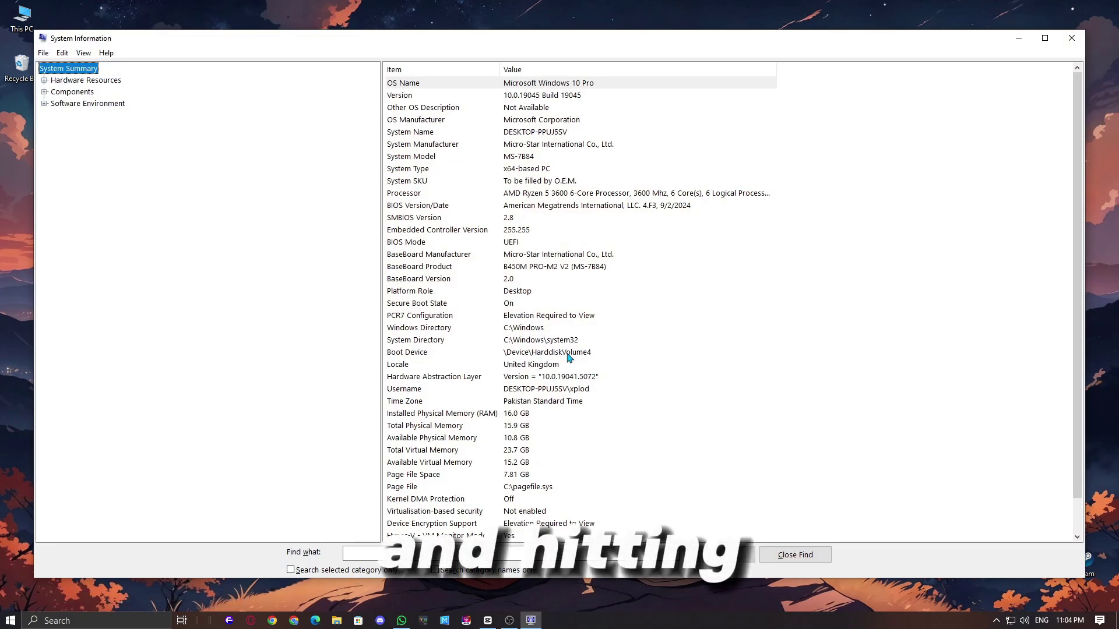
left_click(445, 241)
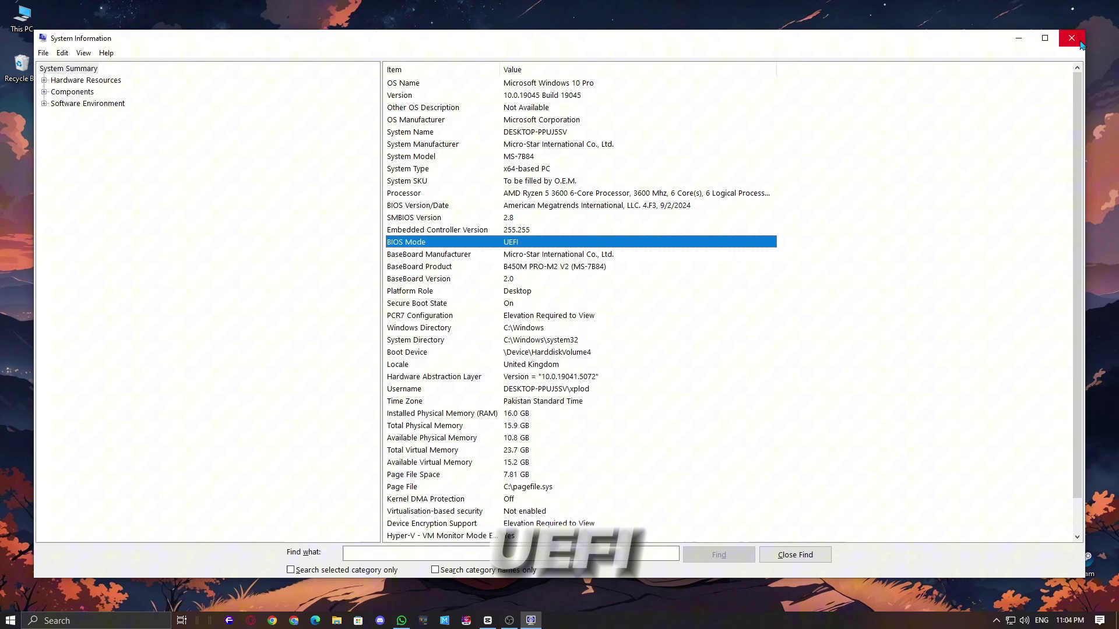
left_click(1081, 45)
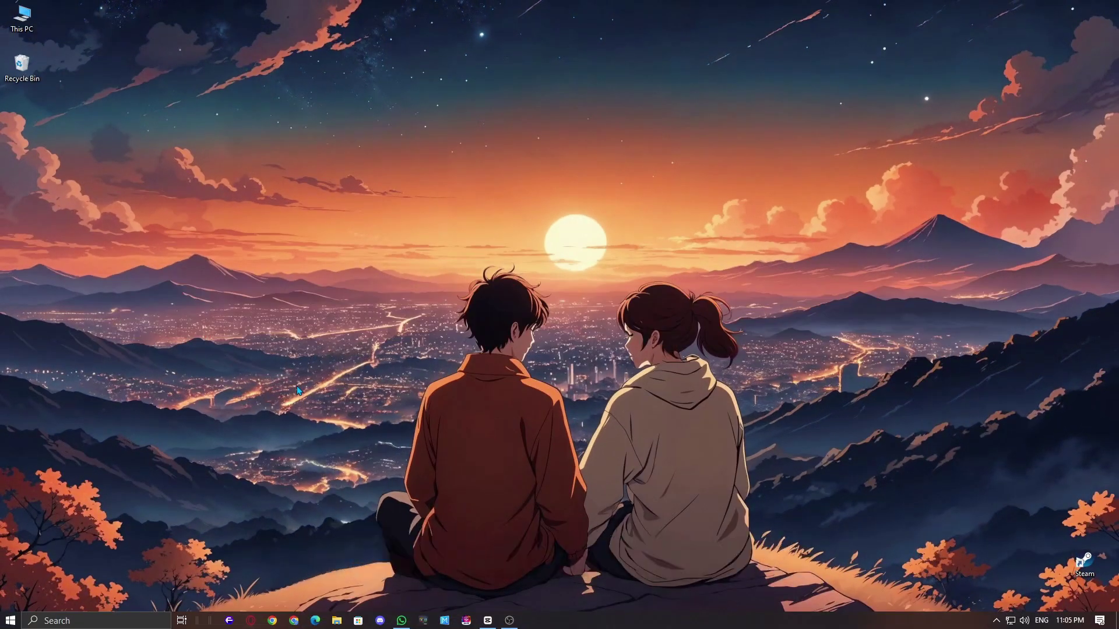
Step: Run 'wmic baseboard get product,Manufacturer' in Command Prompt and select the B450M PRO-M2 V2 output
key("super")
type("cmd")
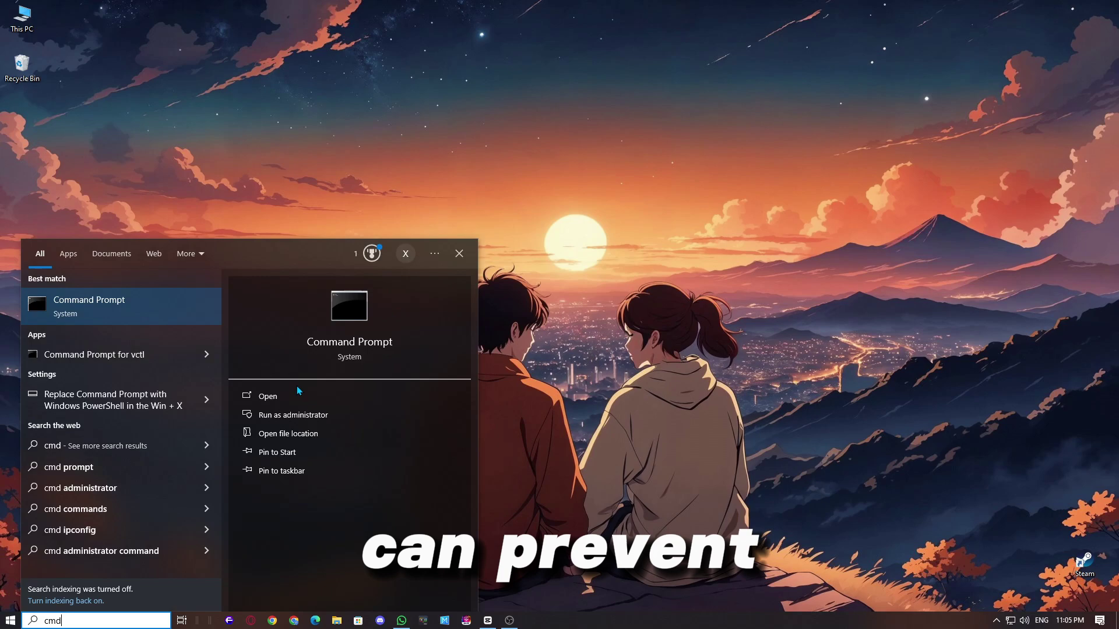
left_click(293, 389)
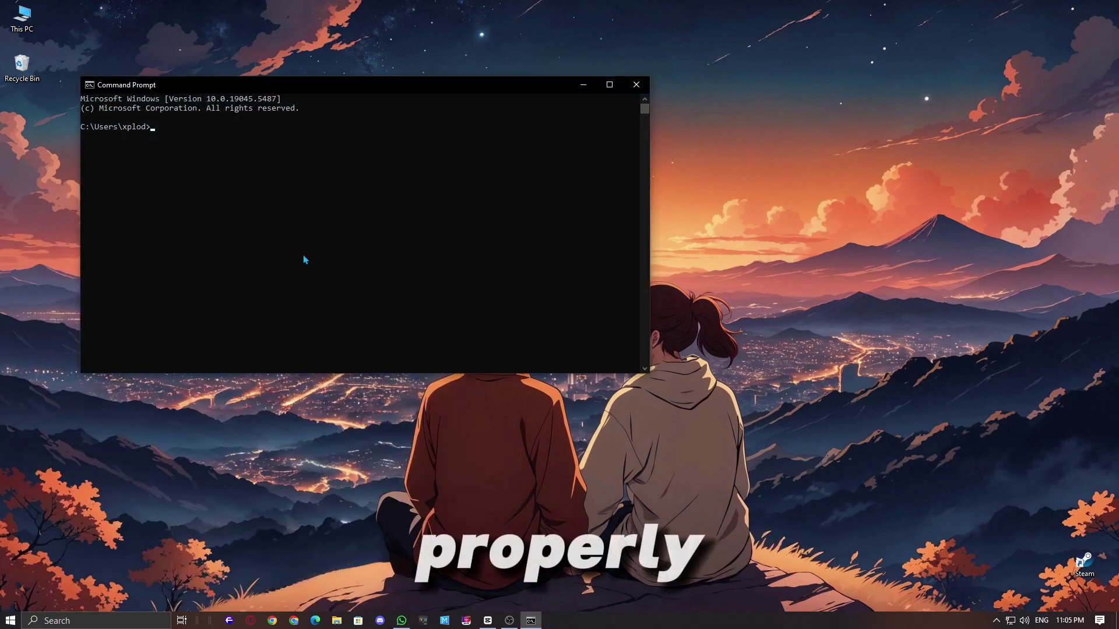
key("super+v")
left_click(242, 178)
key("Return")
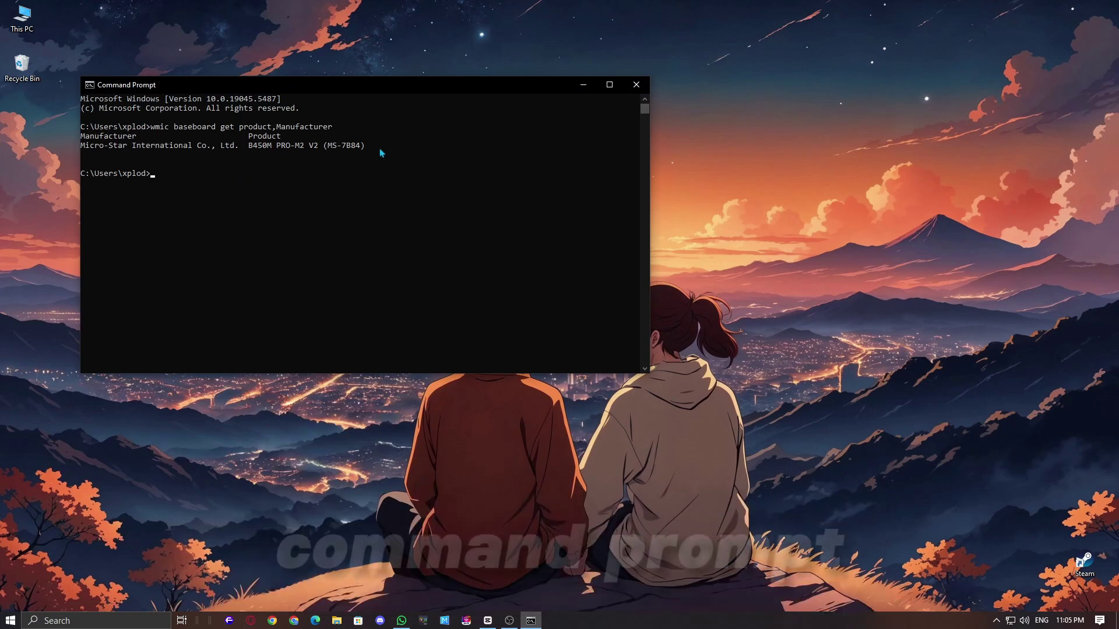
left_click_drag(384, 145, 127, 136)
left_click(272, 621)
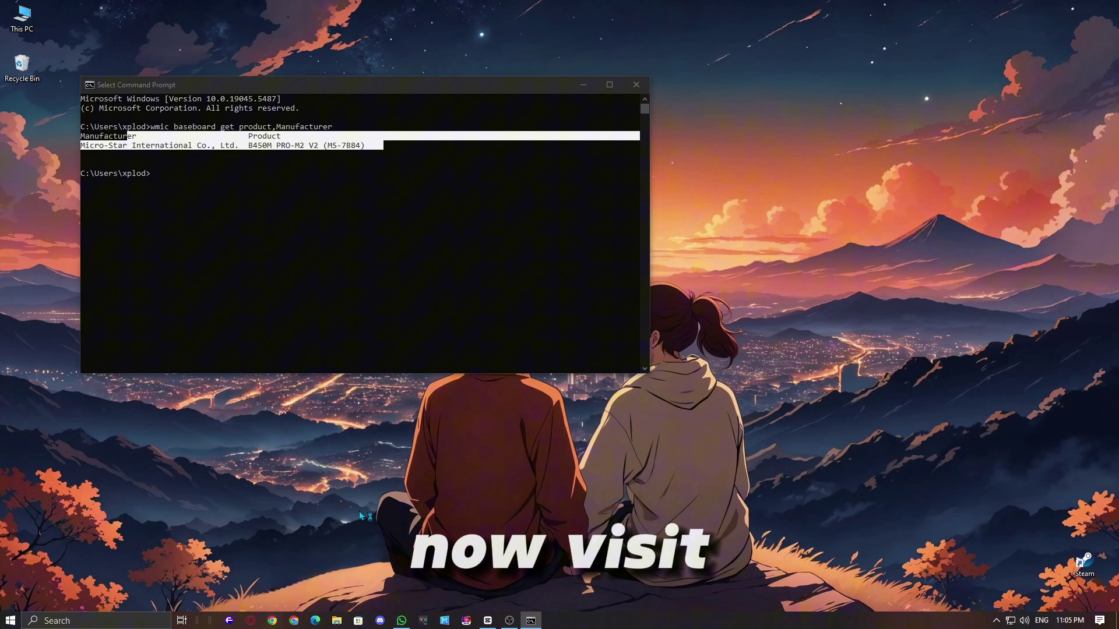
Step: Search 'micro-start international co b450m pro m2 v2 bios' and open the maximised MSI support page
key("Return")
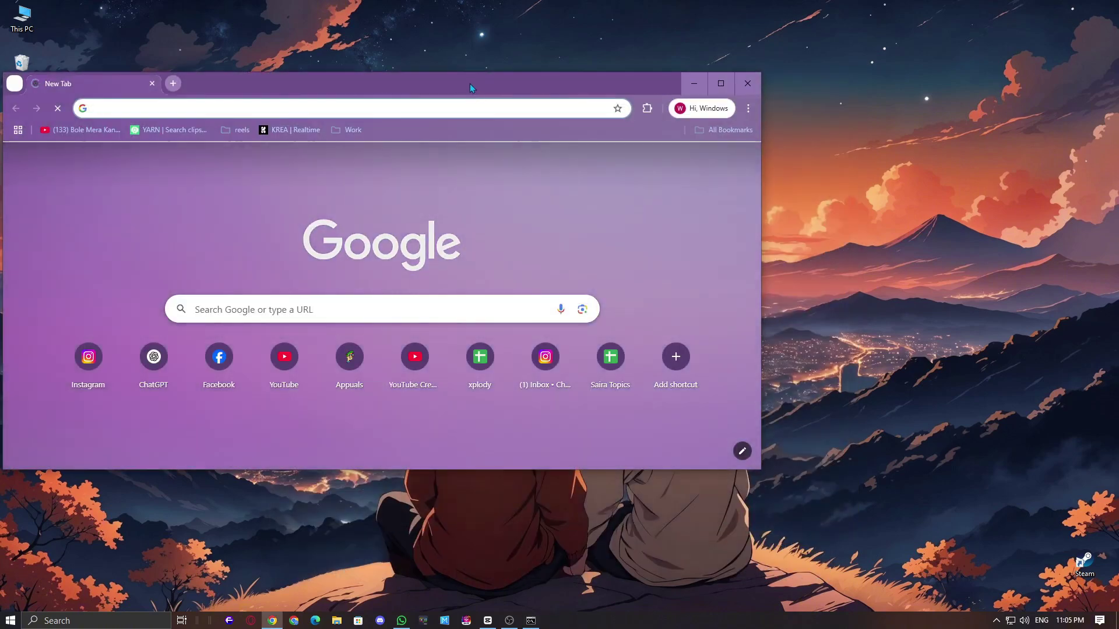
left_click_drag(470, 83, 768, 171)
type("micro-start international co b4")
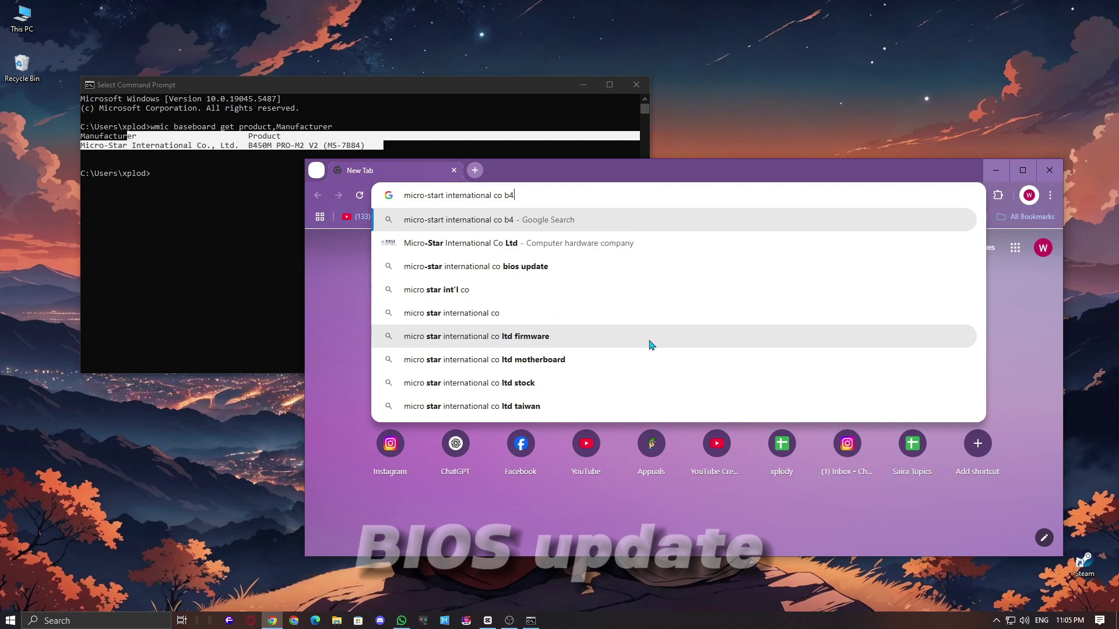
type("50m pro m2 v2 bios")
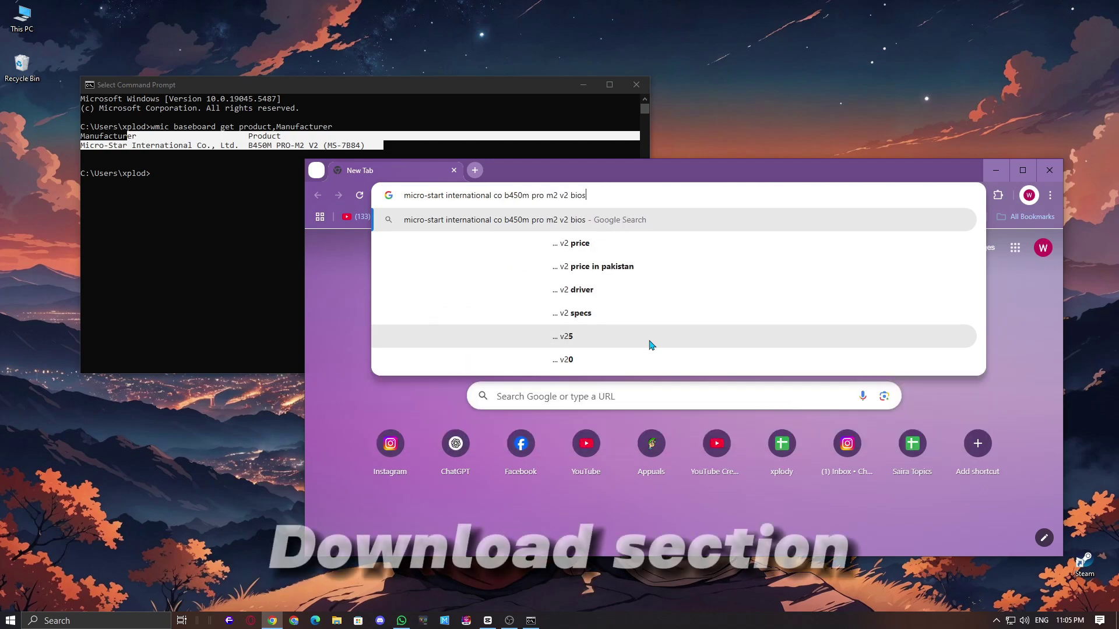
key("Return")
left_click(431, 333)
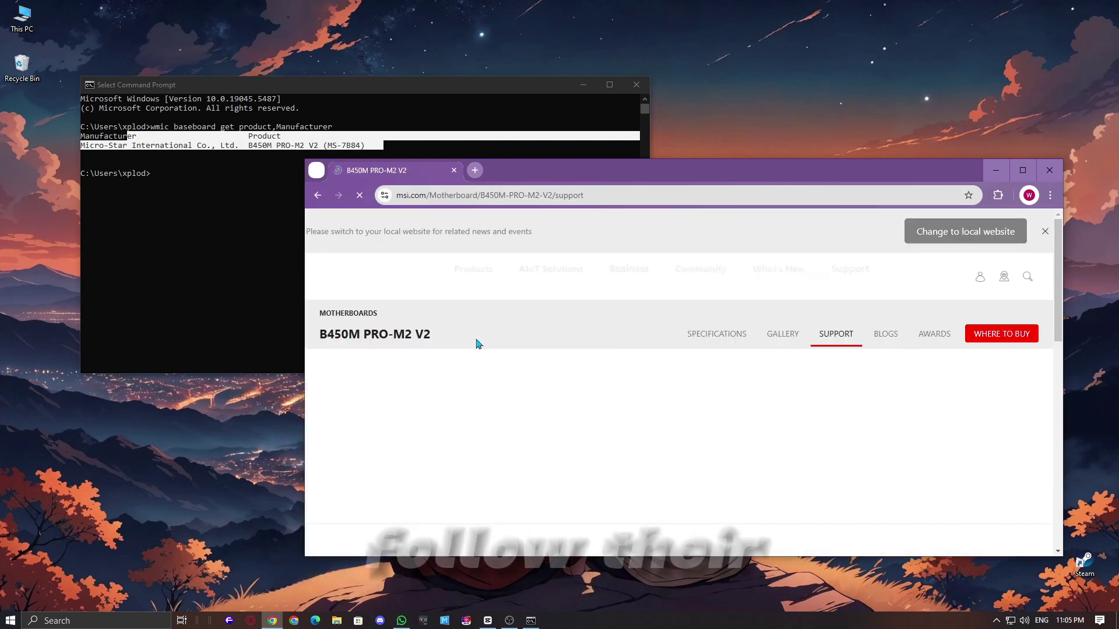
key("super+Up")
Step: Accept cookies, open and pause the M-FLASH video, then return to the MSI BIOS list
left_click(947, 84)
scroll(583, 233, "down", 2)
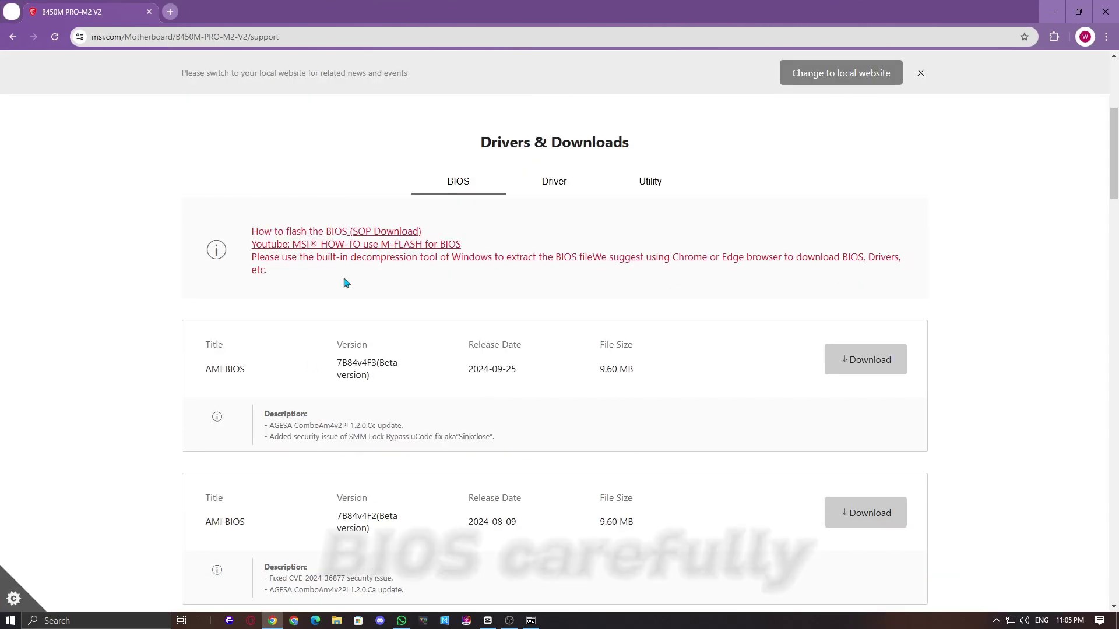
left_click(373, 248)
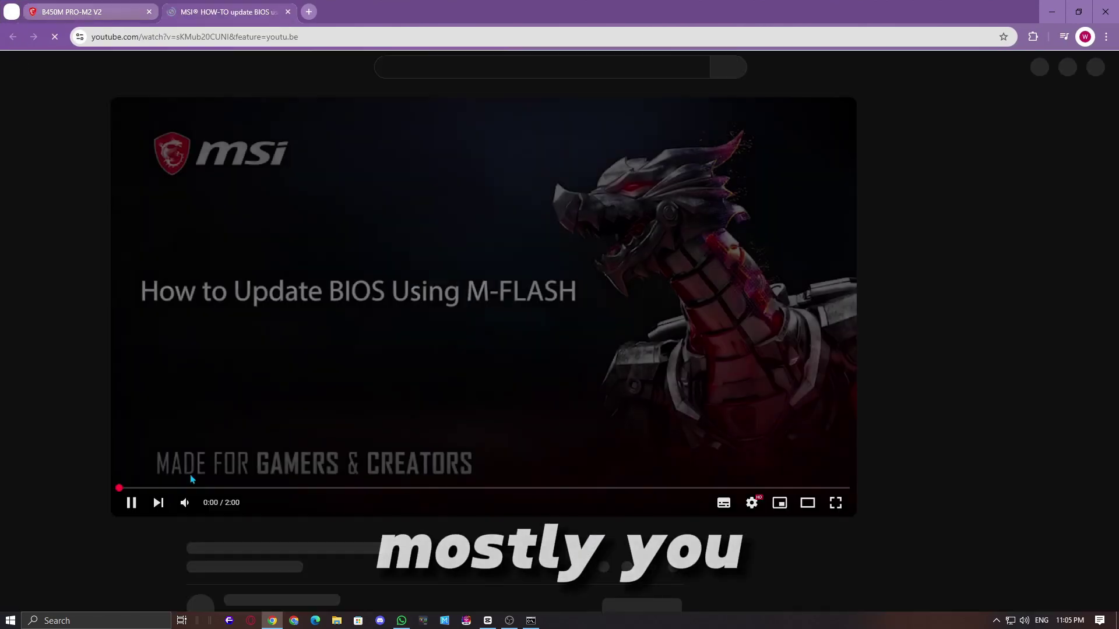
left_click(79, 502)
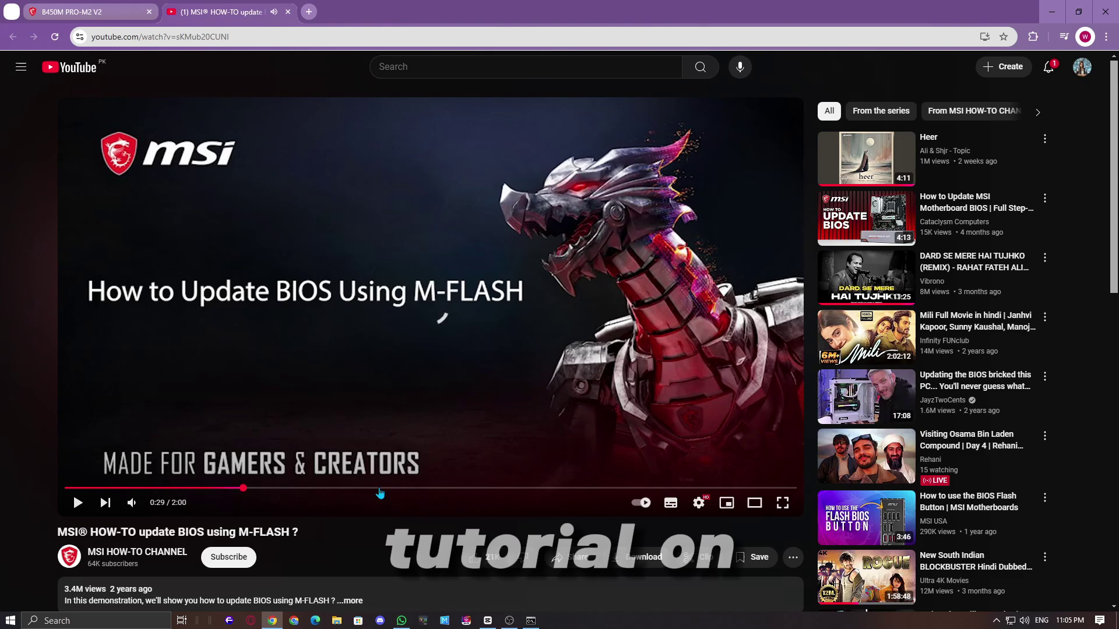
left_click(98, 12)
scroll(499, 379, "down", 1)
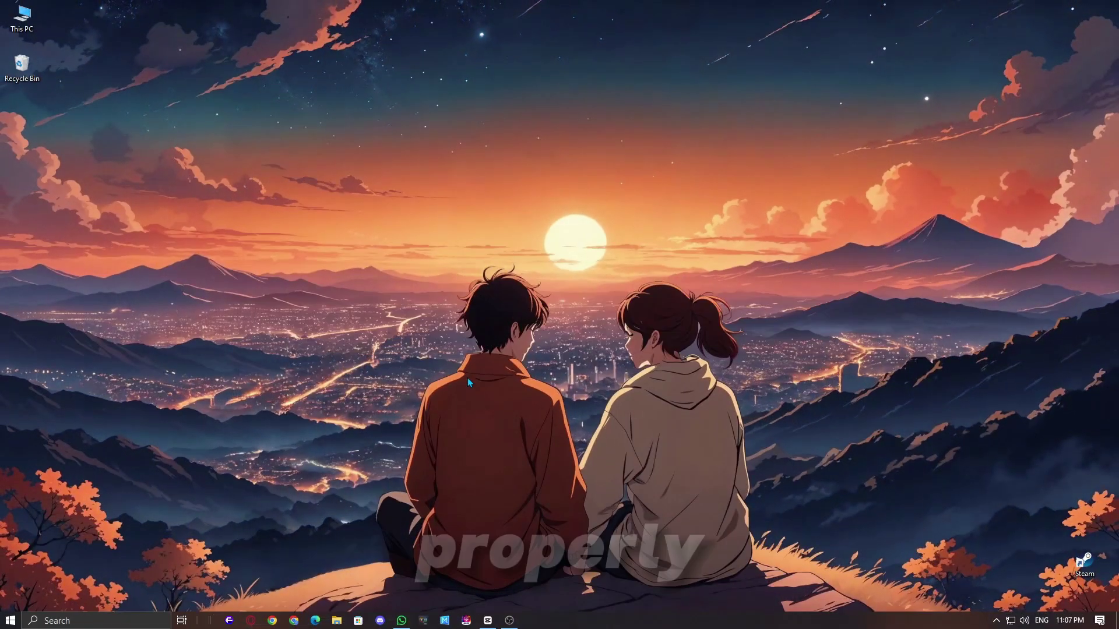
key("super+r")
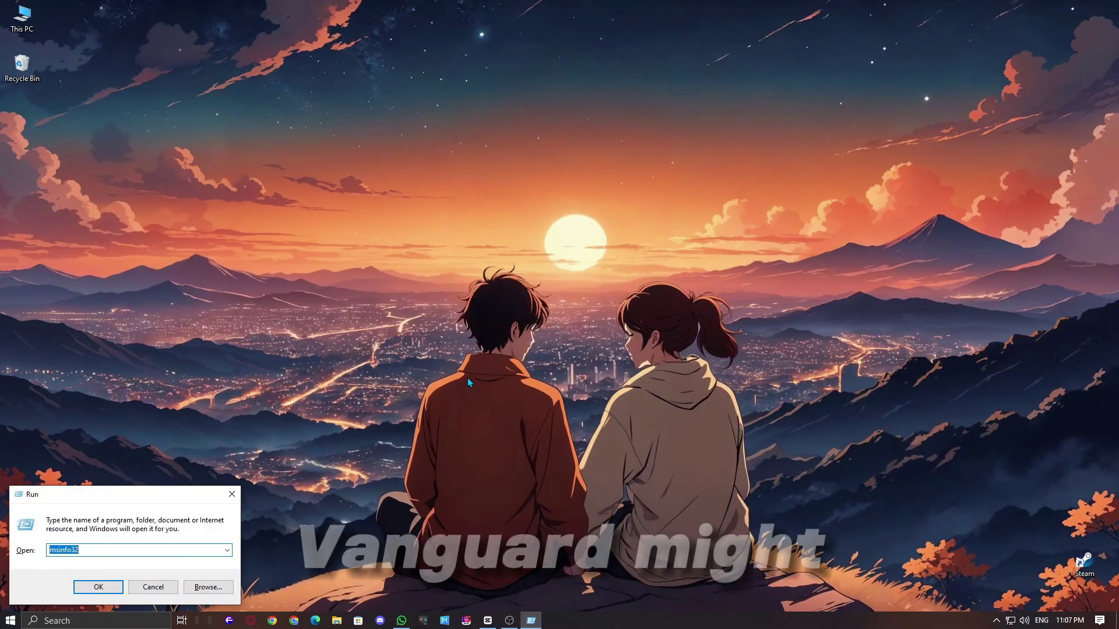
key("BackSpace")
left_click(154, 588)
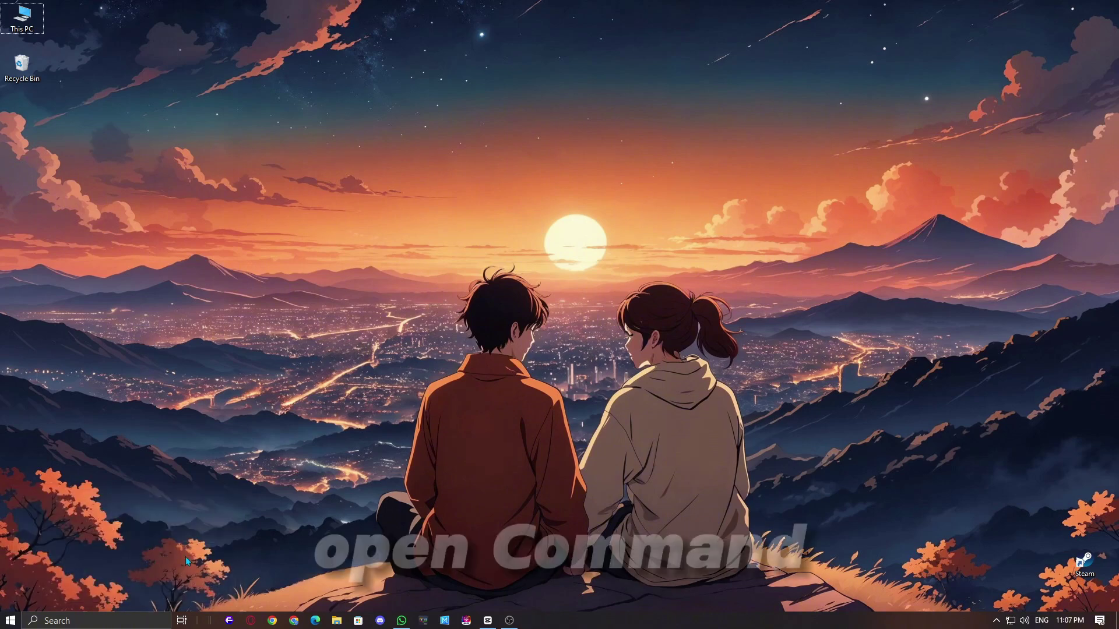
key("super")
type("cm")
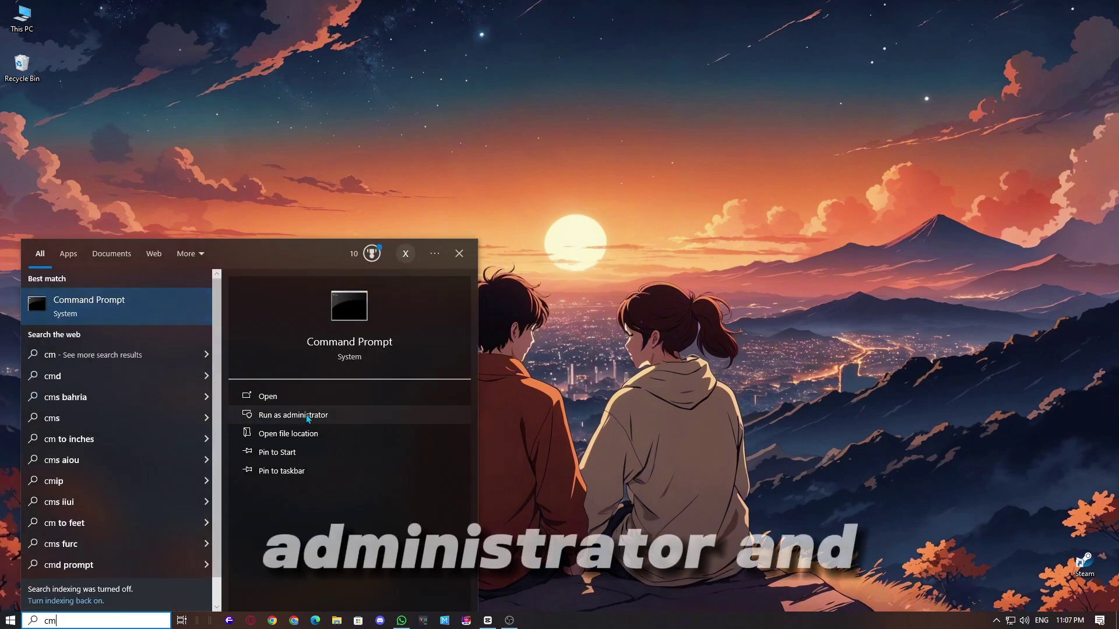
left_click(292, 415)
left_click(513, 388)
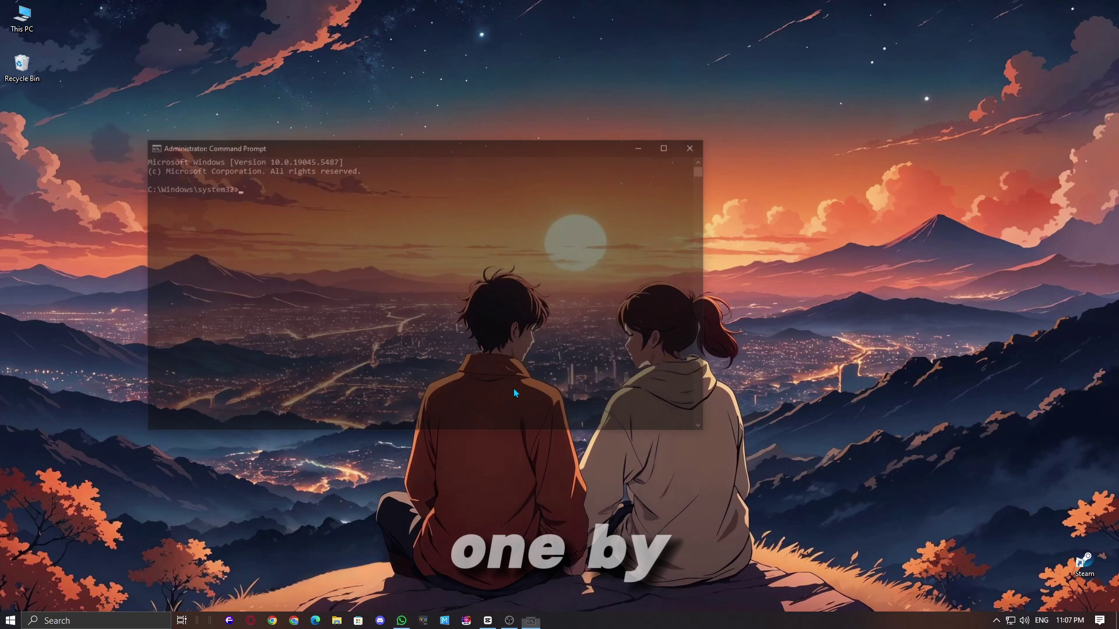
type("sc delete vgc")
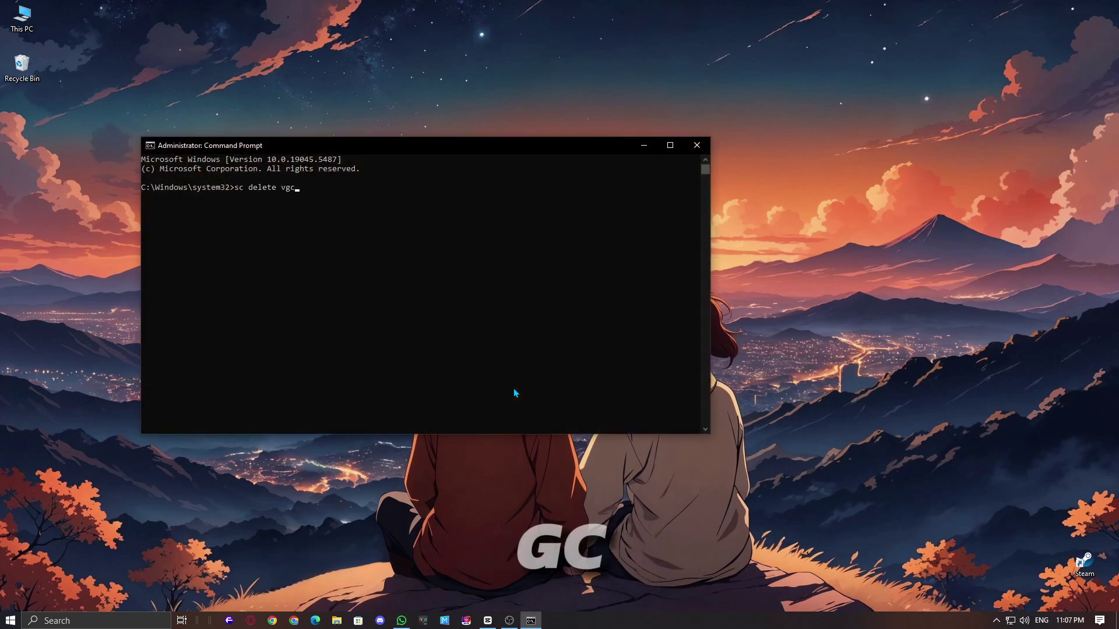
key("BackSpace")
key("BackSpace")
key("BackSpace")
key("BackSpace")
key("BackSpace")
key("BackSpace")
key("BackSpace")
key("BackSpace")
key("BackSpace")
key("BackSpace")
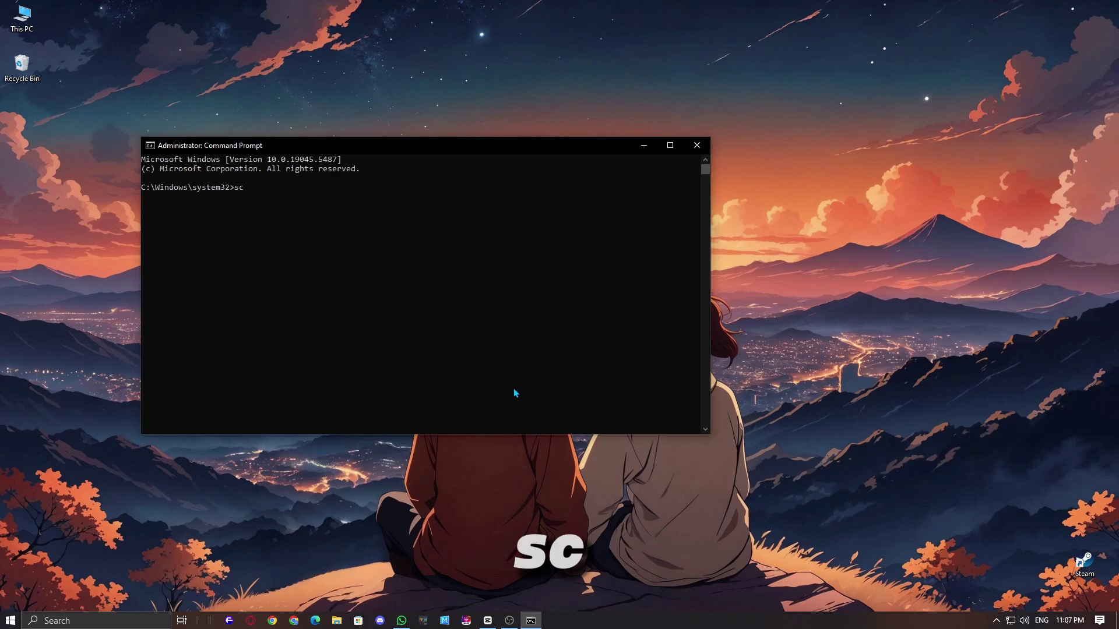
type("delete vgk")
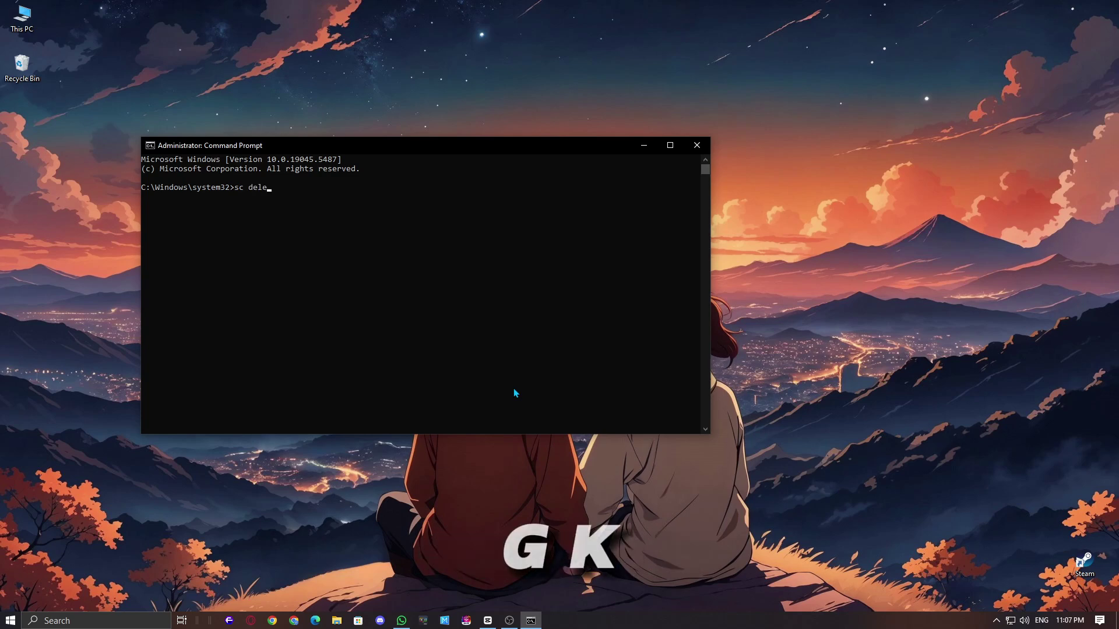
key("BackSpace")
key("BackSpace")
key("BackSpace")
key("BackSpace")
key("BackSpace")
key("BackSpace")
key("BackSpace")
key("BackSpace")
key("BackSpace")
key("BackSpace")
key("BackSpace")
key("BackSpace")
key("BackSpace")
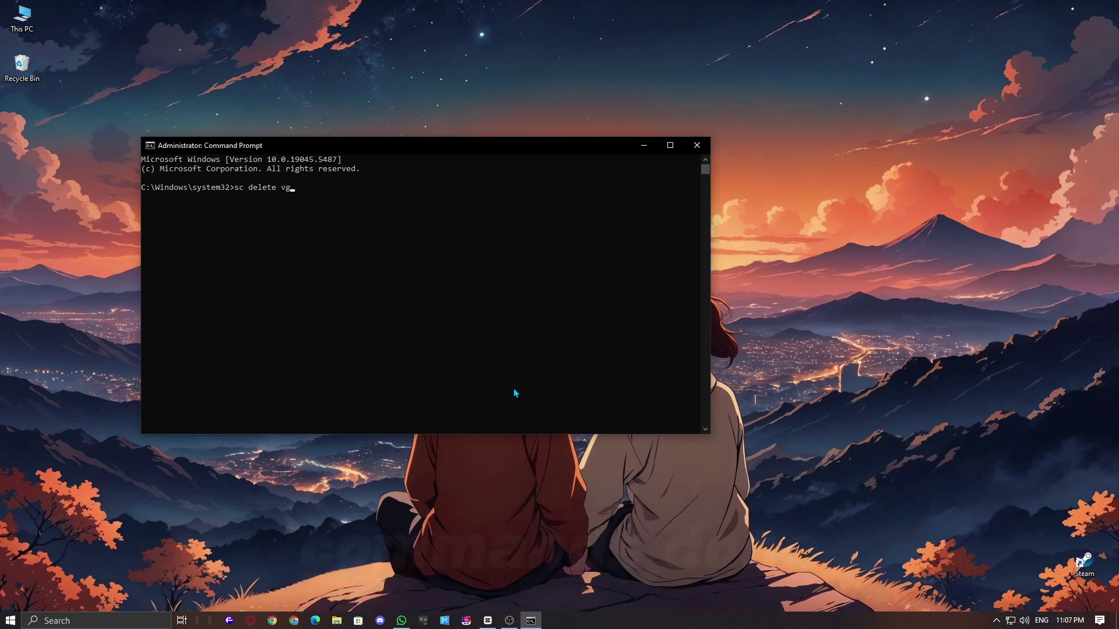
key("alt+F4")
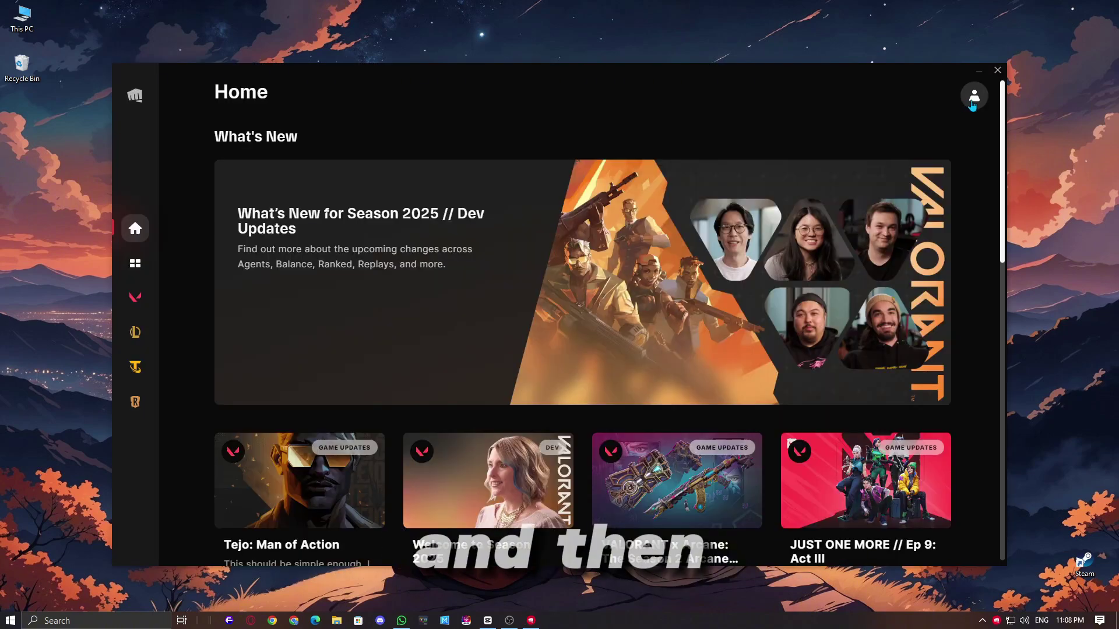
Step: Use Start Repair under Settings > VALORANT in Riot Client to scan and fix game files
left_click(974, 95)
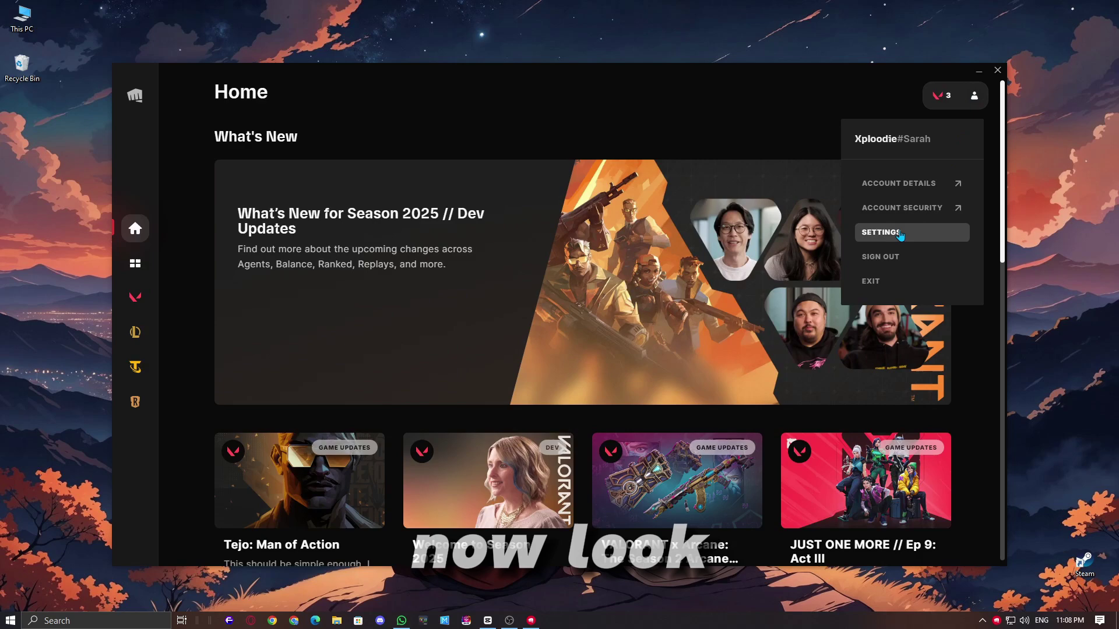
left_click(900, 235)
left_click(296, 199)
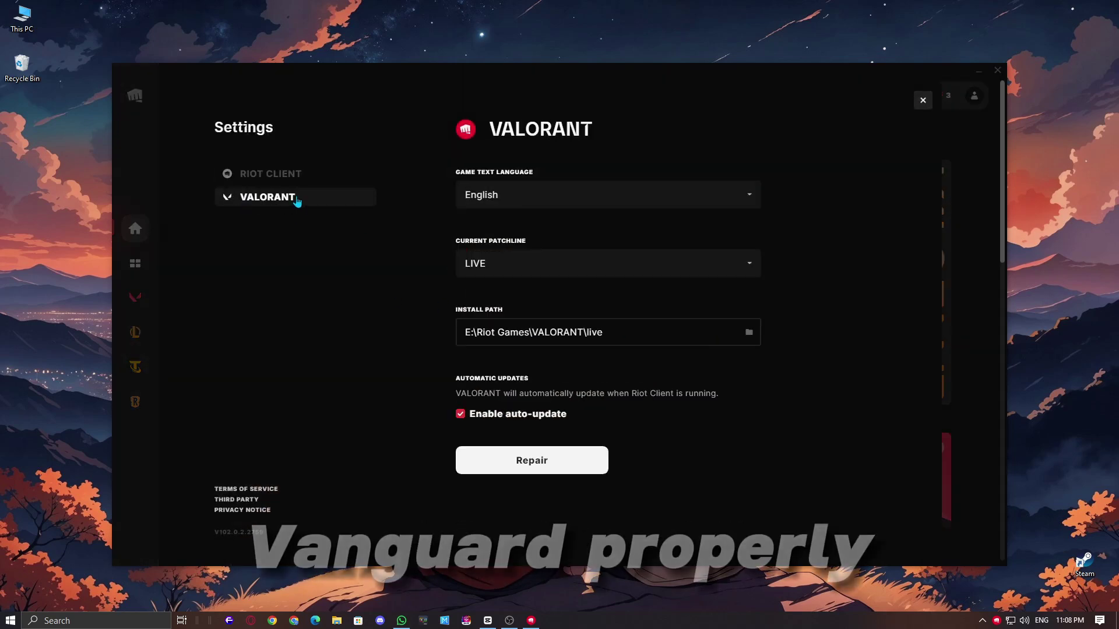
left_click(550, 466)
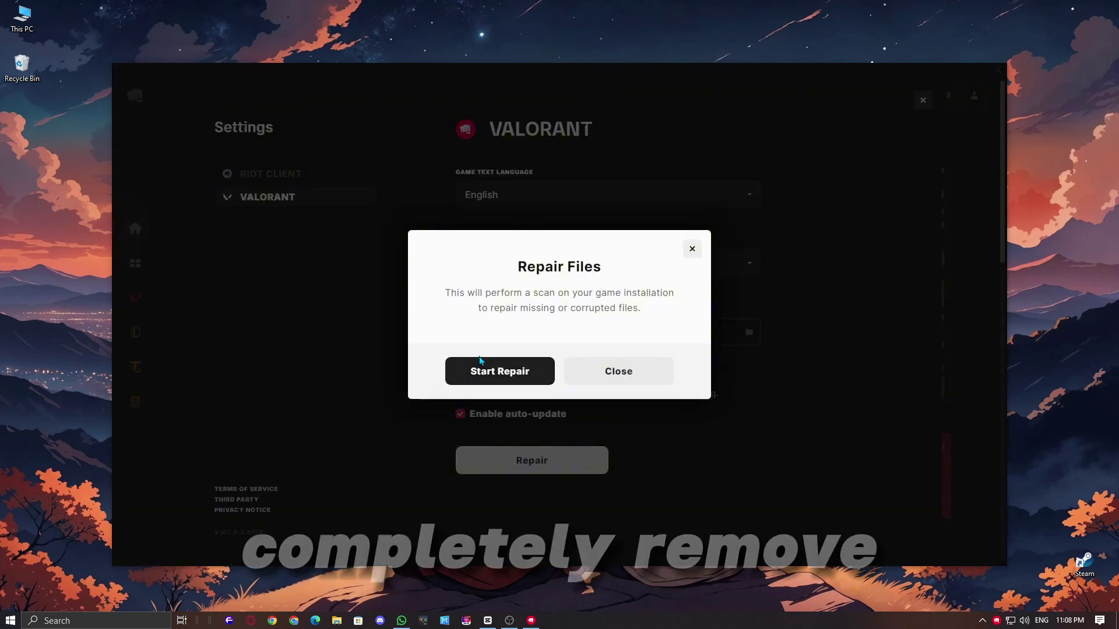
left_click(496, 368)
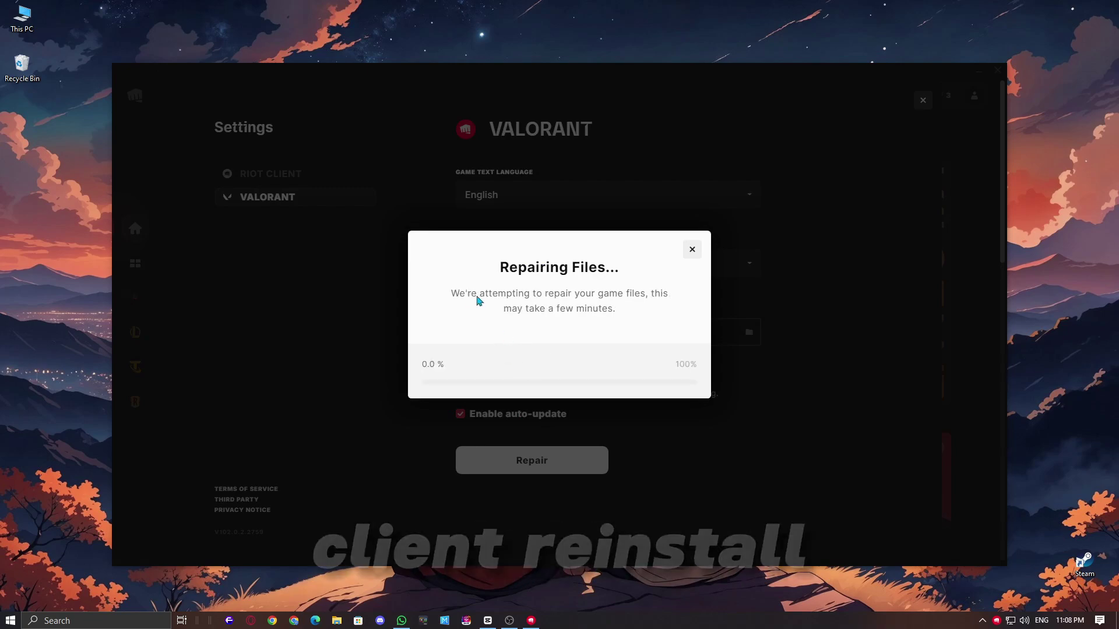